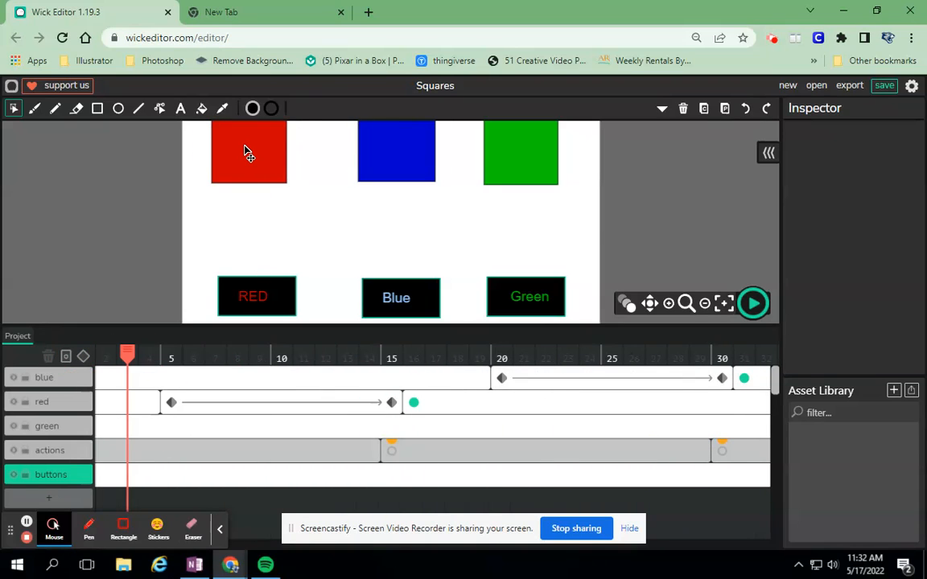
- Open the RED button's timeline and fill the background of its over state with pink
left_click(251, 295)
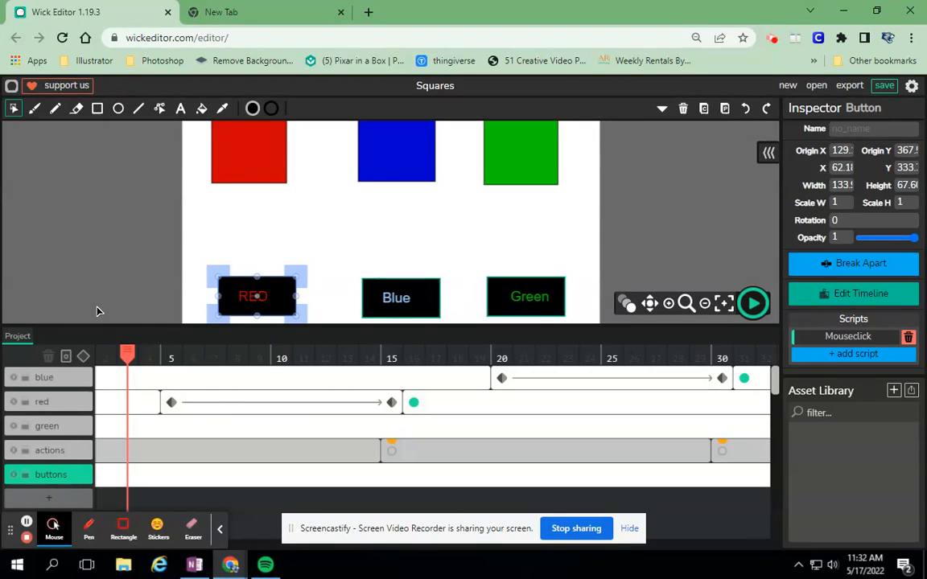
left_click(106, 357)
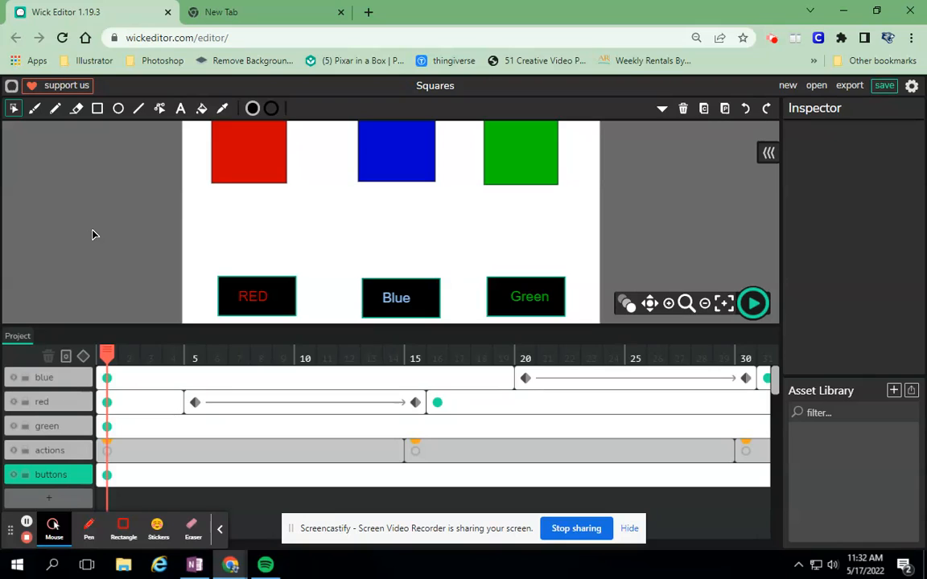
double_click(252, 299)
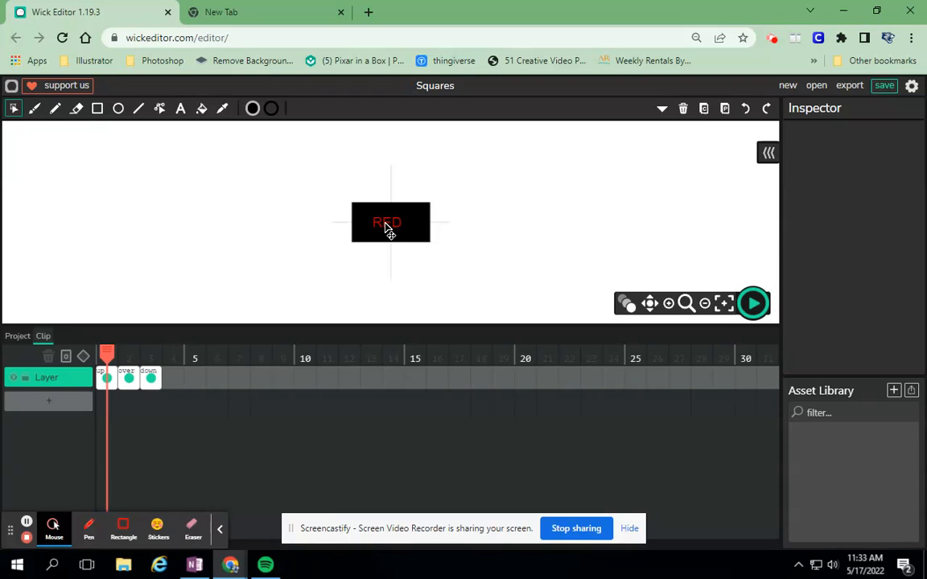
left_click_drag(106, 353, 129, 352)
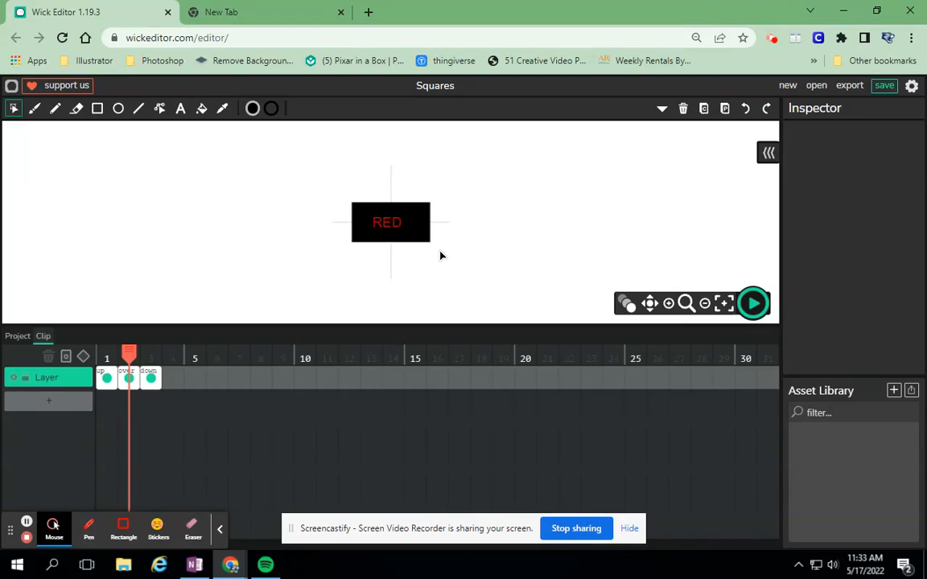
left_click(420, 237)
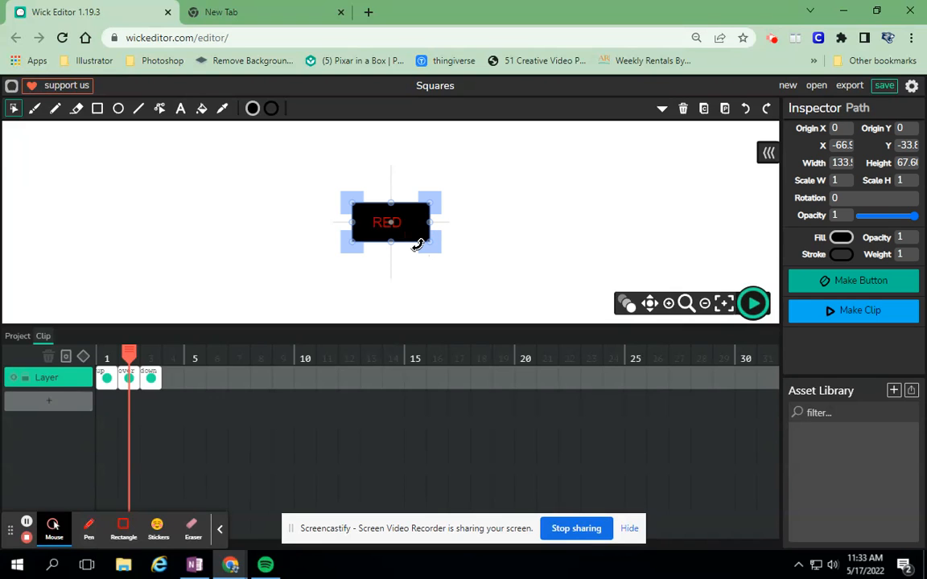
left_click(841, 238)
left_click(785, 303)
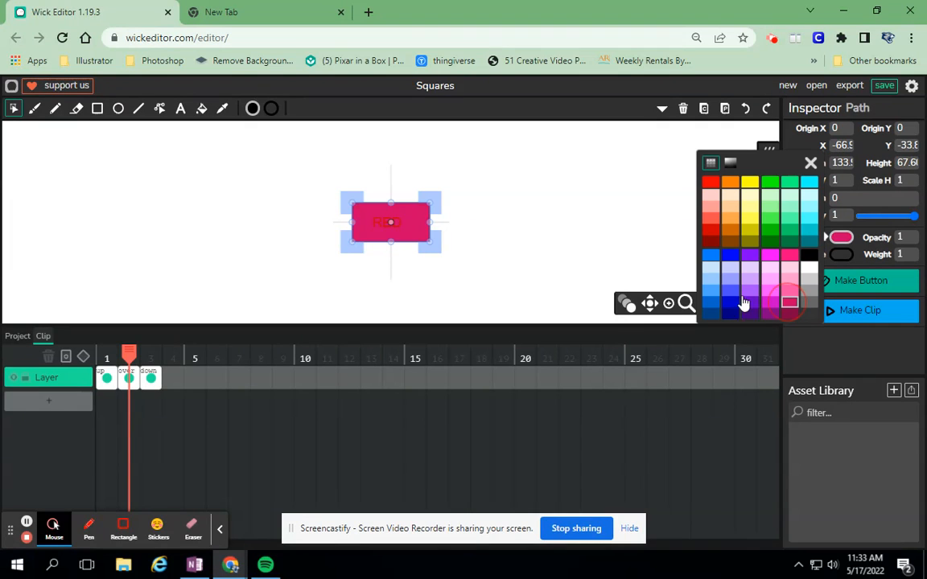
- Colour the RED label black in the over state and return to the main project timeline
left_click(392, 228)
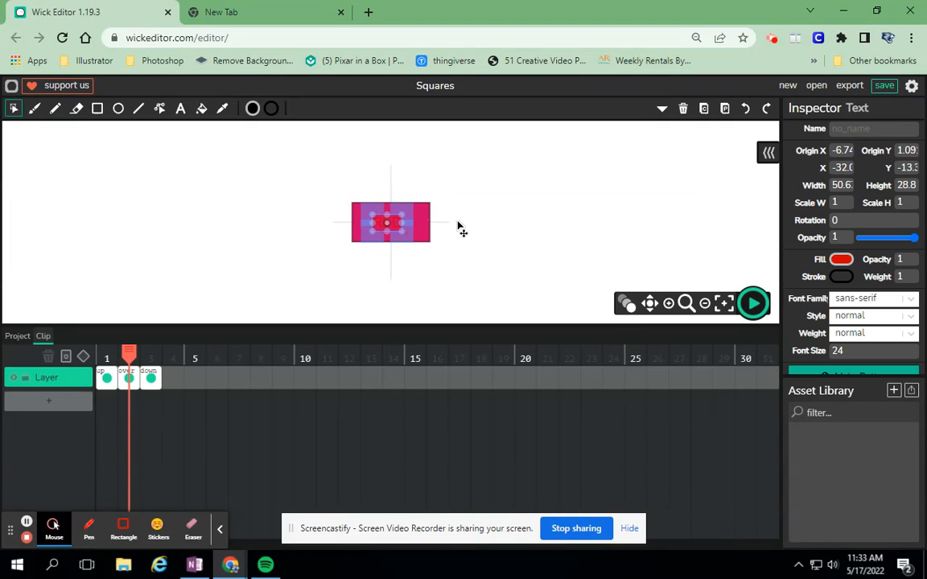
left_click(842, 260)
left_click(805, 278)
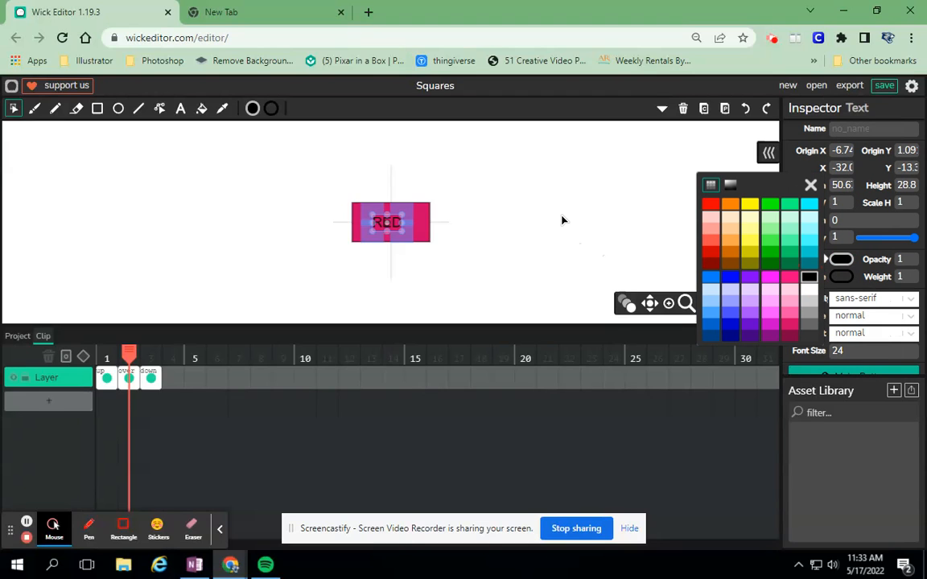
left_click(515, 210)
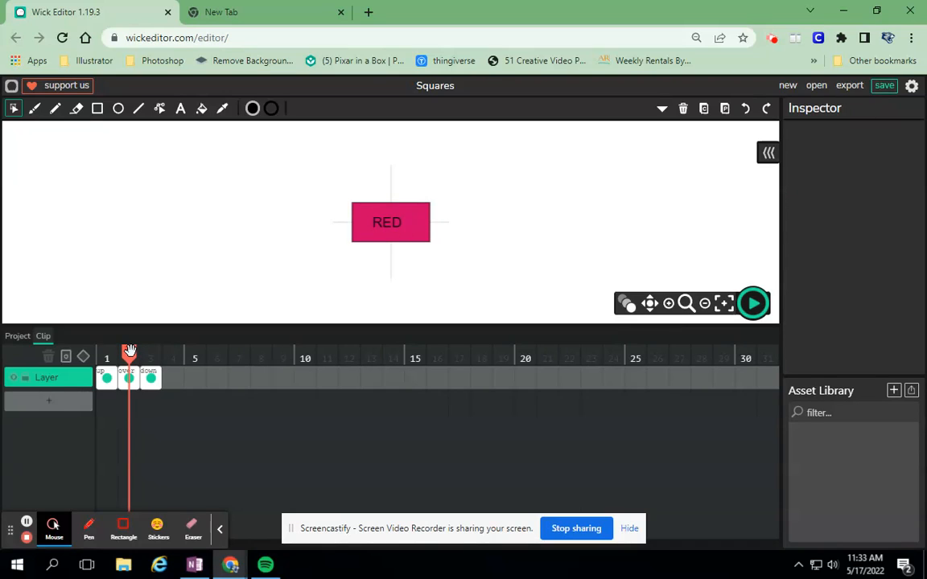
mouse_move(130, 351)
left_mouse_down()
mouse_move(108, 352)
mouse_move(129, 352)
left_mouse_up()
left_click(23, 338)
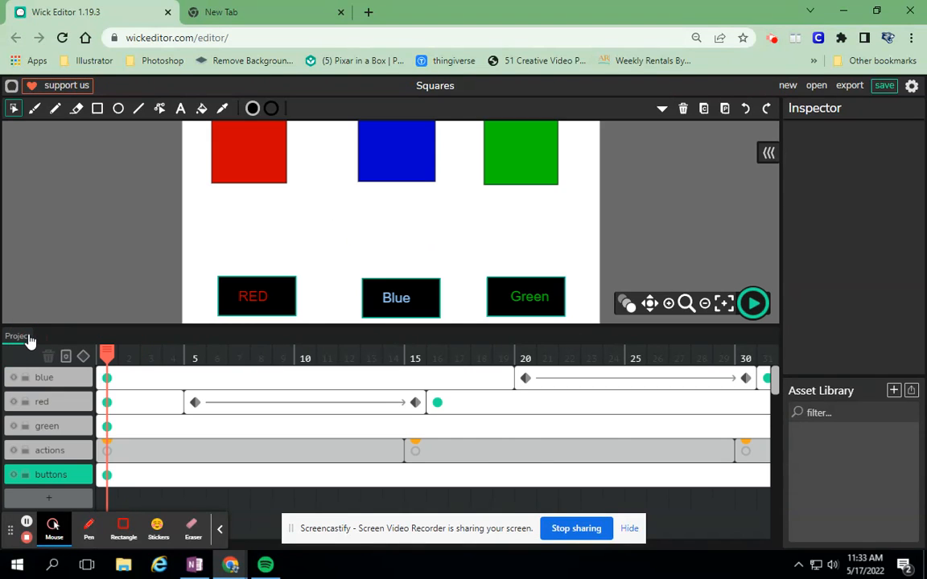
- Play the project to test the RED button's hover effect, then stop playback
left_click(753, 303)
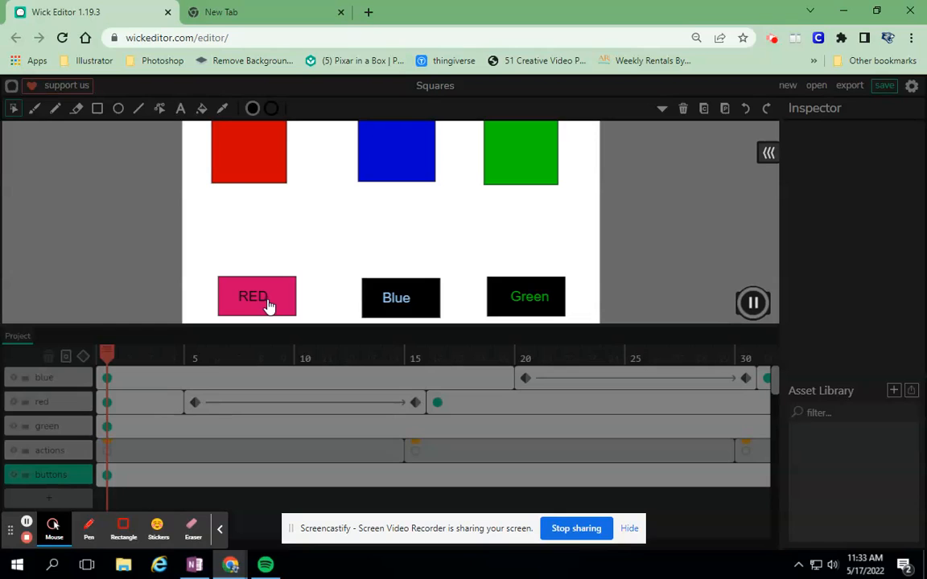
left_click(753, 304)
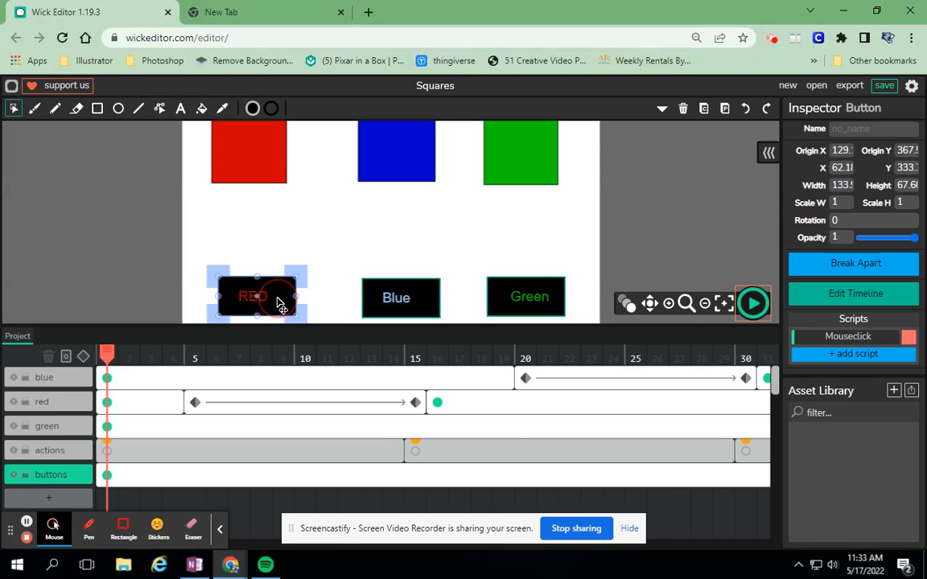
- Open the RED button's down state and fill its background with grey
double_click(278, 304)
left_click_drag(108, 351, 150, 352)
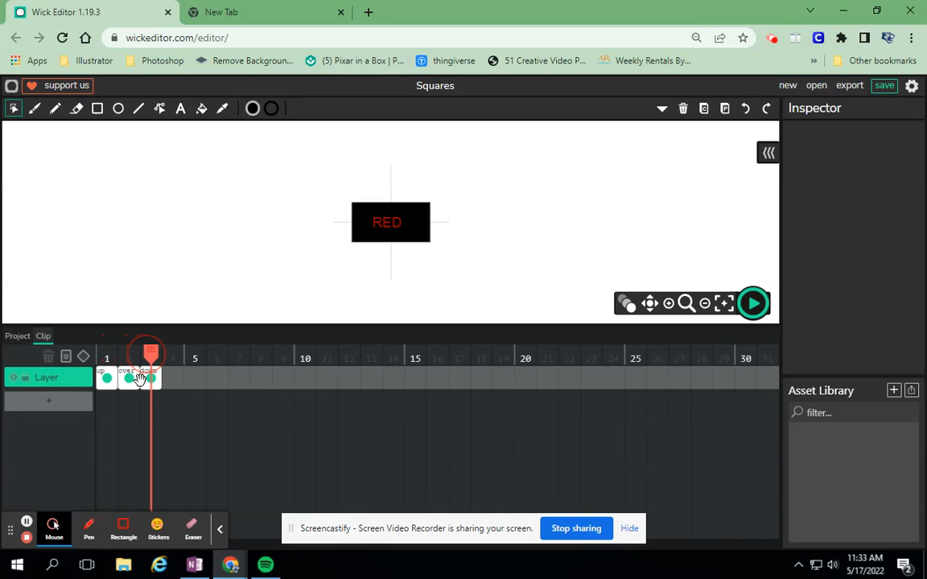
left_click(151, 381)
left_click(419, 235)
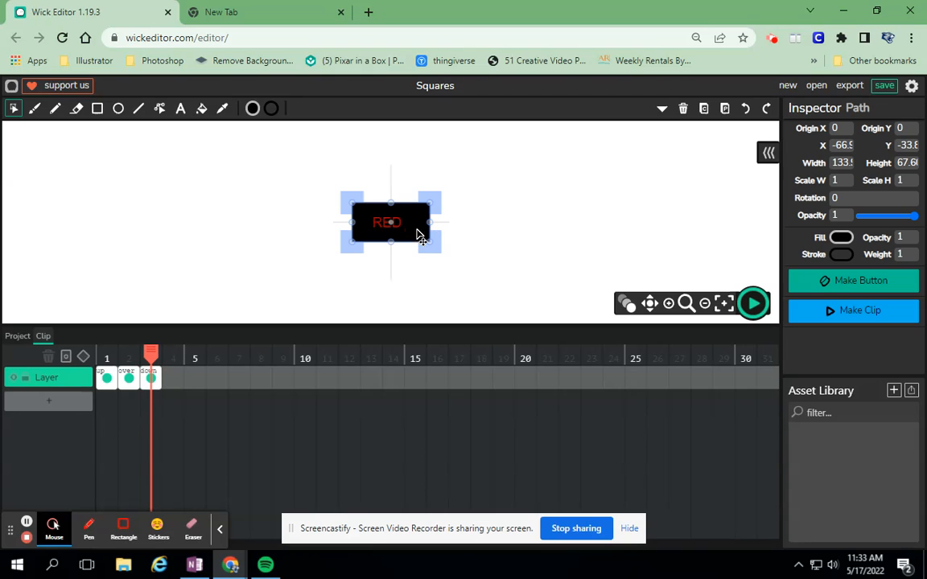
left_click(842, 240)
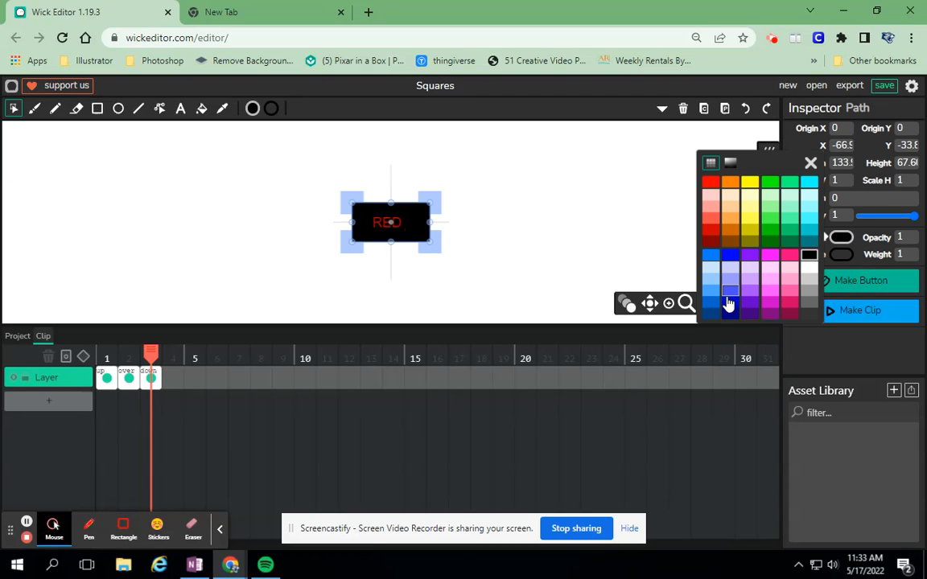
left_click(809, 304)
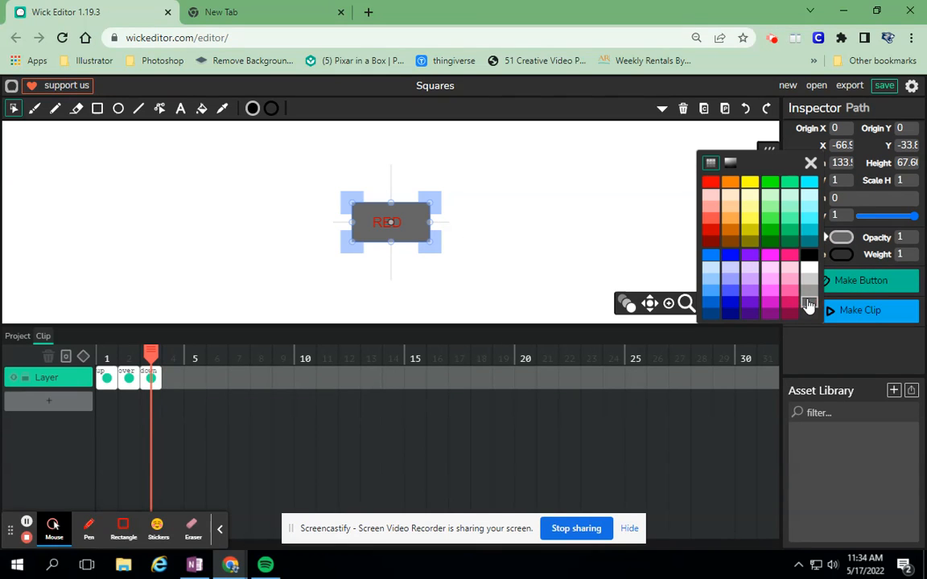
- Colour the RED label black in the down state and return to the main project timeline
left_click(384, 229)
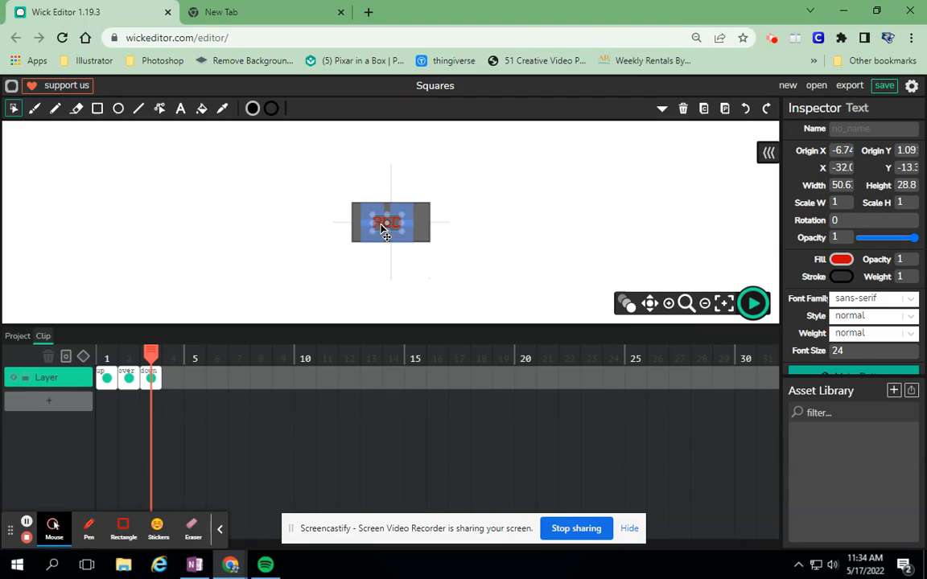
left_click(841, 259)
left_click(808, 277)
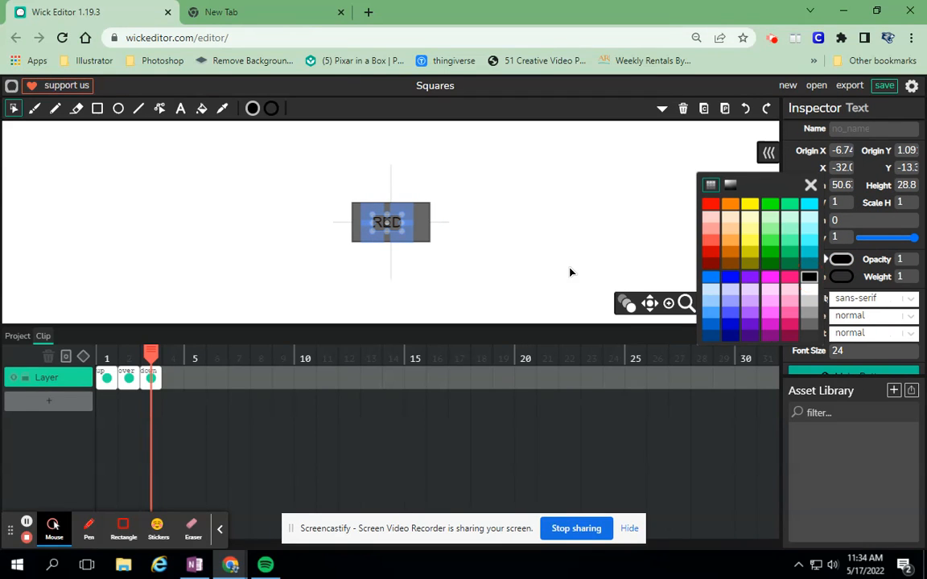
left_click(552, 230)
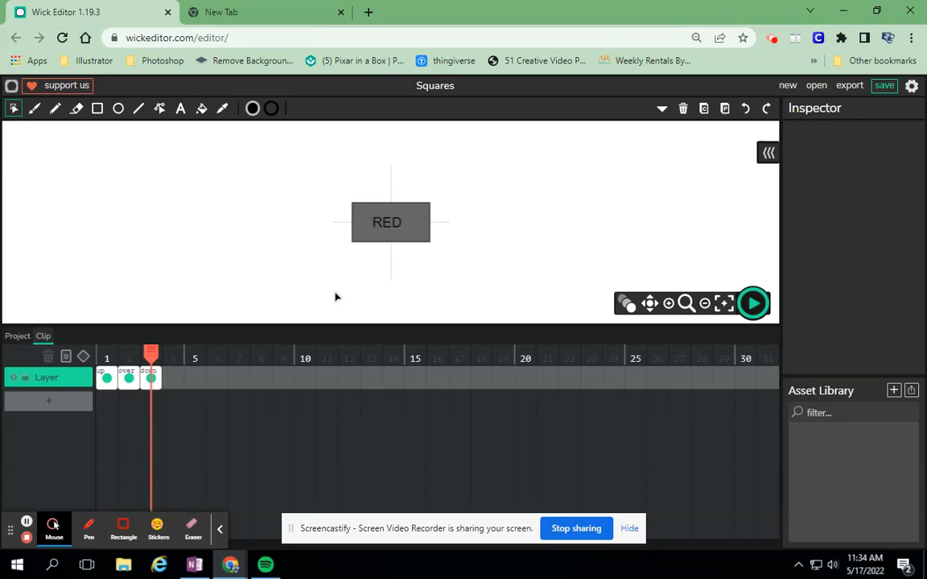
left_click(24, 336)
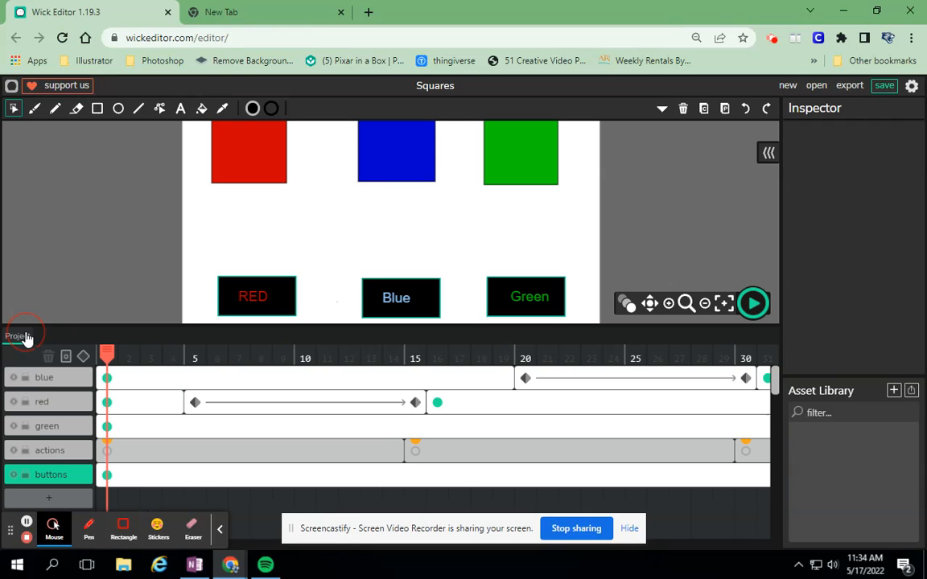
- Play the project and press the RED button to test its hover and click states, then stop
left_click(753, 303)
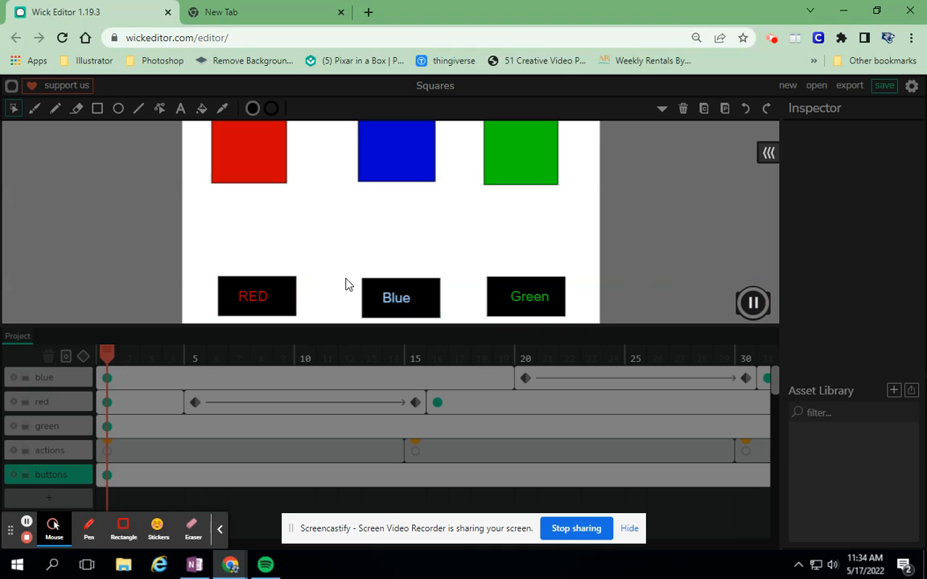
left_click(276, 296)
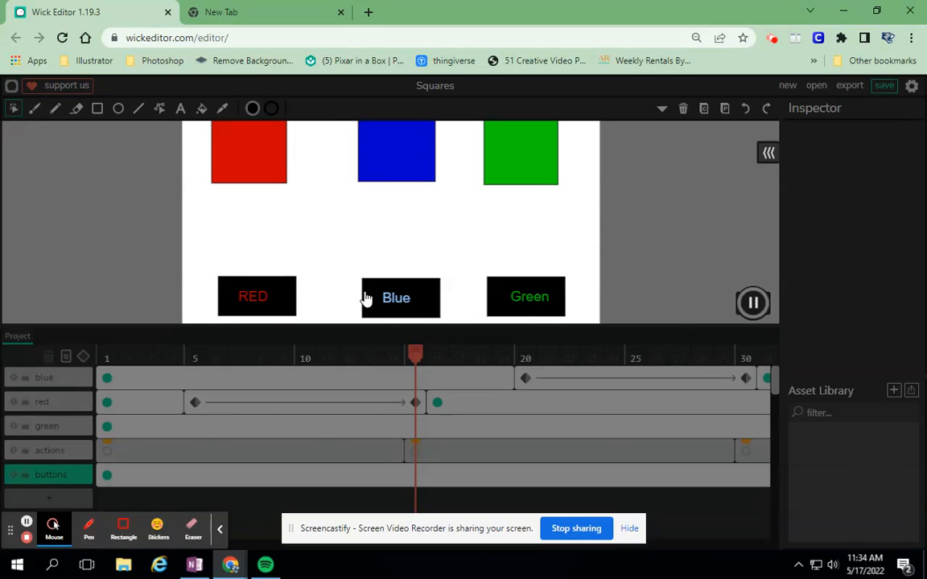
left_click(268, 298)
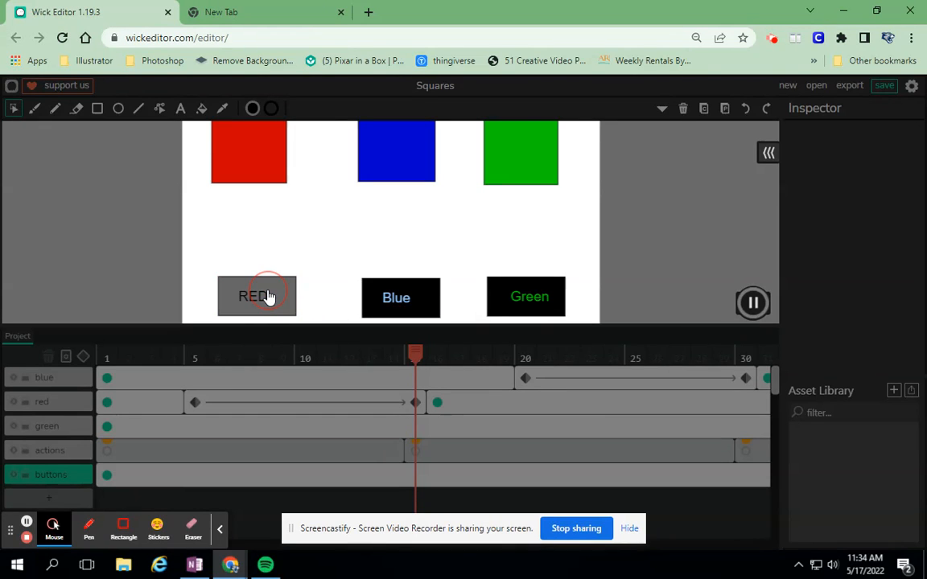
left_click(269, 298)
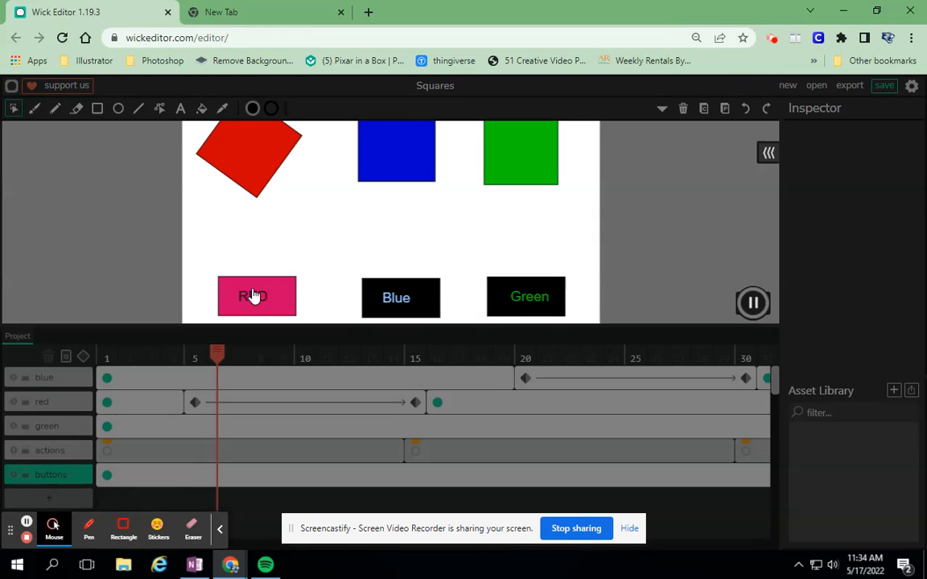
left_click(754, 304)
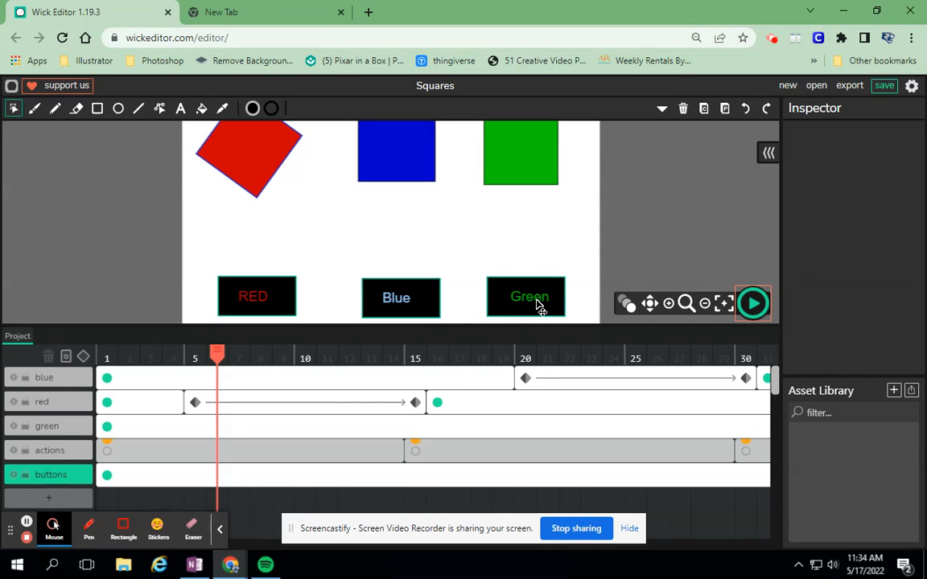
- Try recolouring the Blue button's up-state background dark blue and label black, then undo those changes
double_click(404, 311)
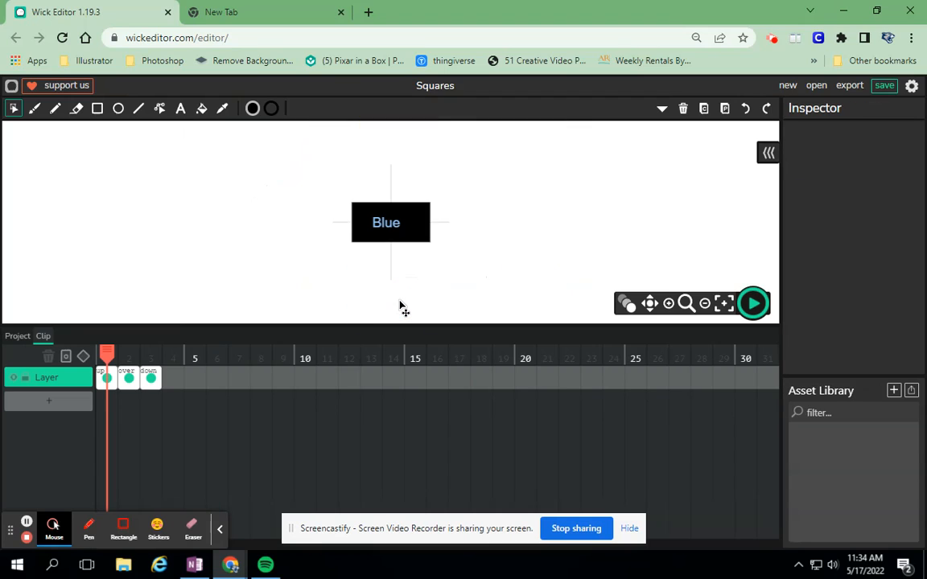
left_click(426, 239)
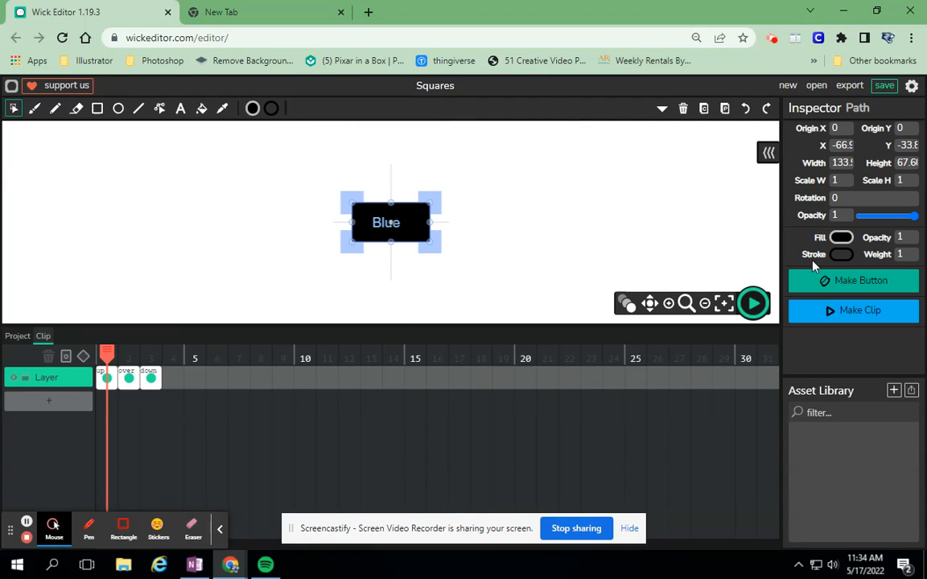
left_click(842, 237)
left_click(730, 302)
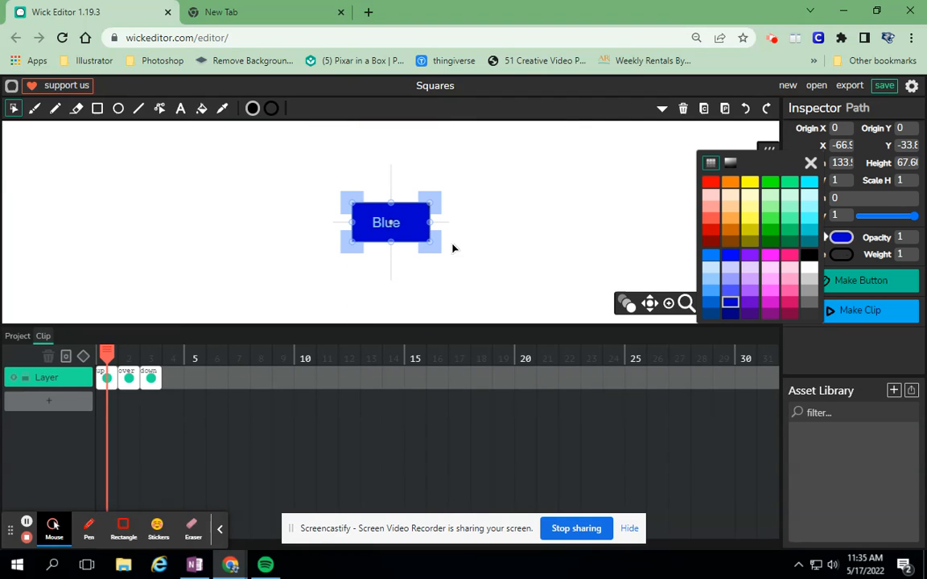
left_click(378, 225)
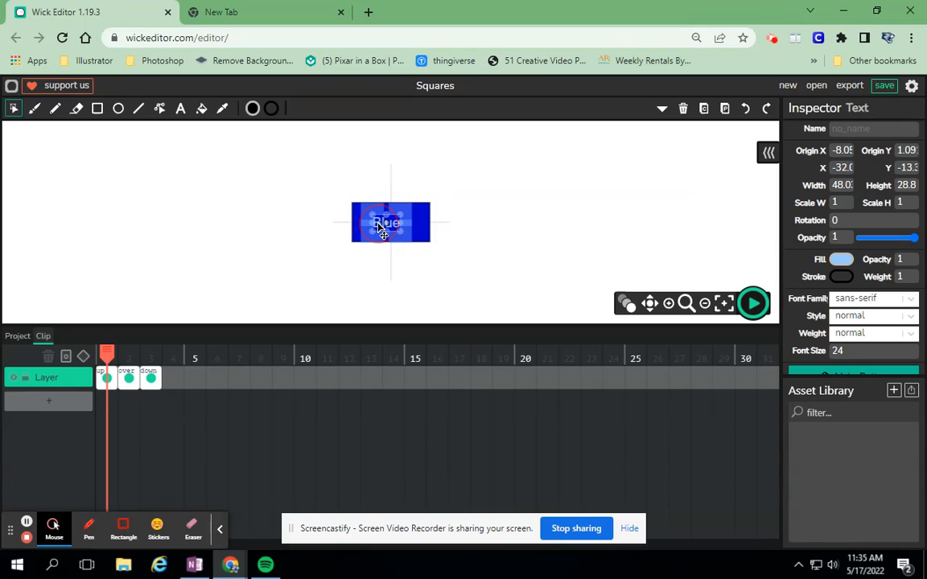
left_click(841, 259)
left_click(809, 276)
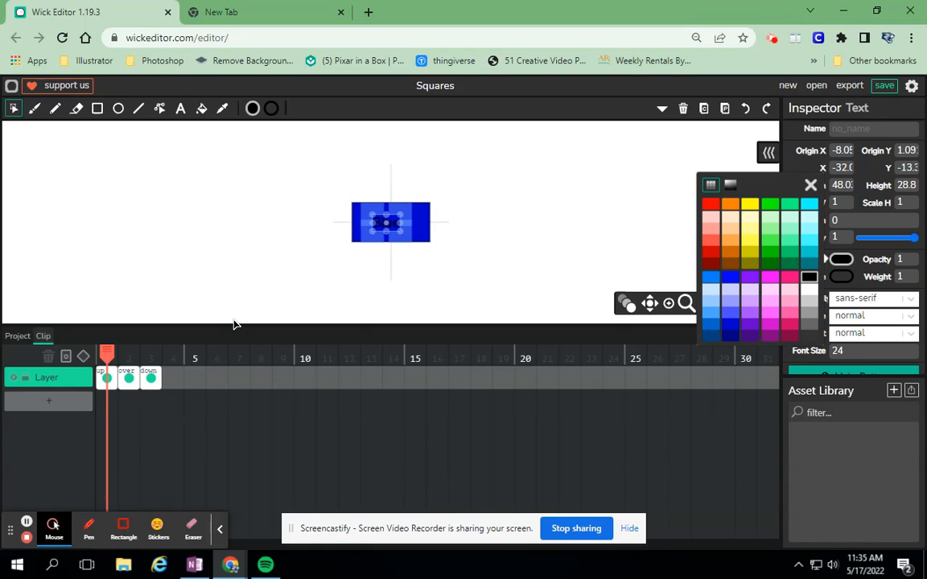
key("ctrl+z")
key("ctrl+z")
key("ctrl+shift+z")
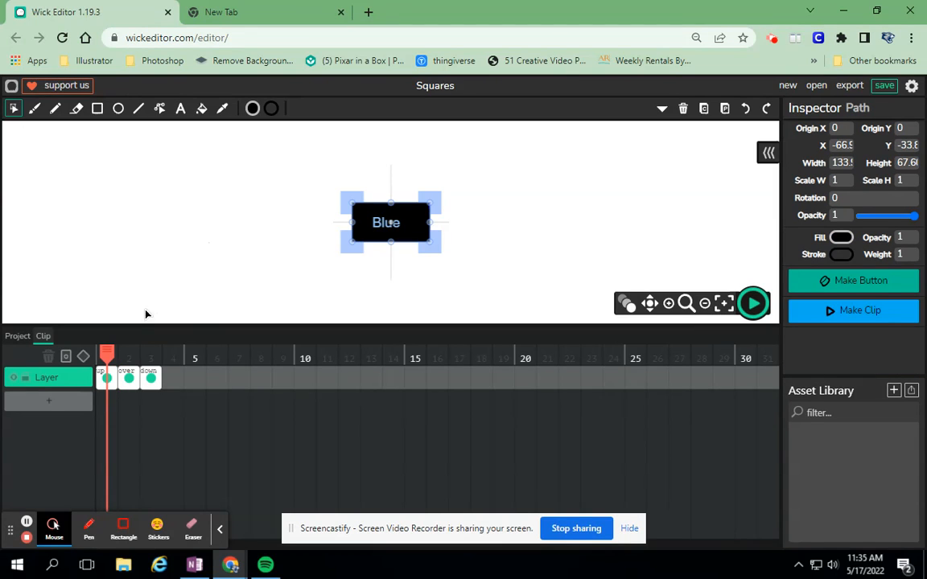
- On the Blue button's over state, fill the background blue and colour the label black
left_click(129, 357)
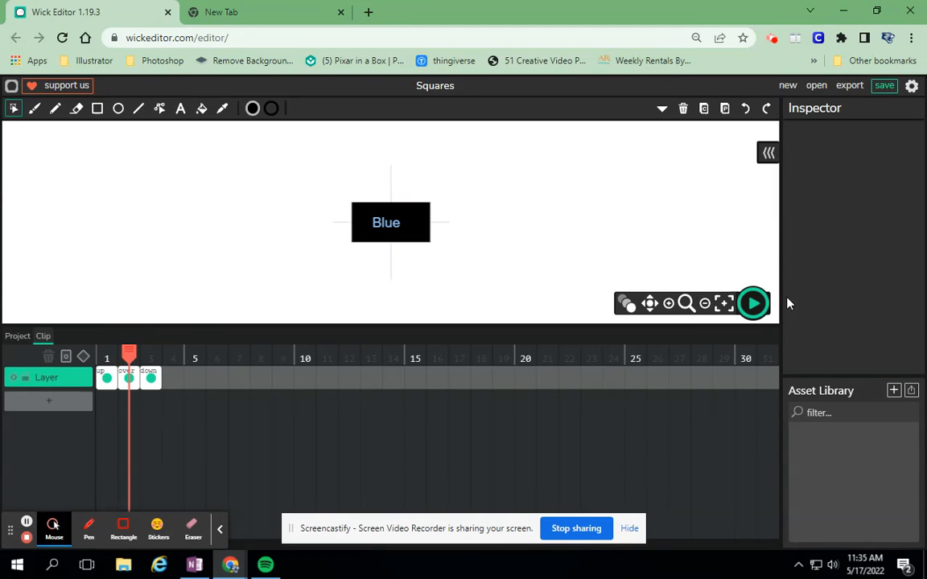
left_click(423, 221)
left_click(847, 242)
left_click(730, 292)
left_click(387, 231)
left_click(841, 259)
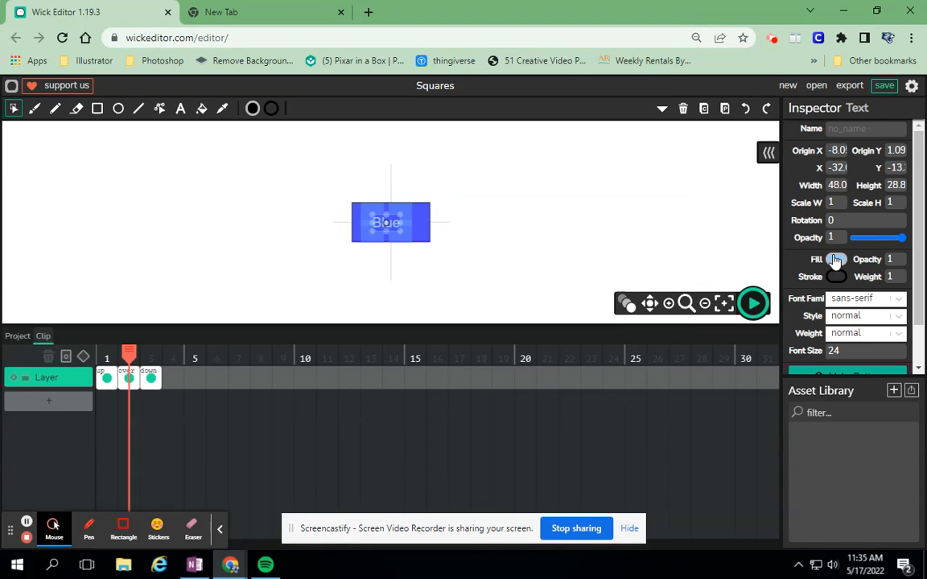
left_click(804, 277)
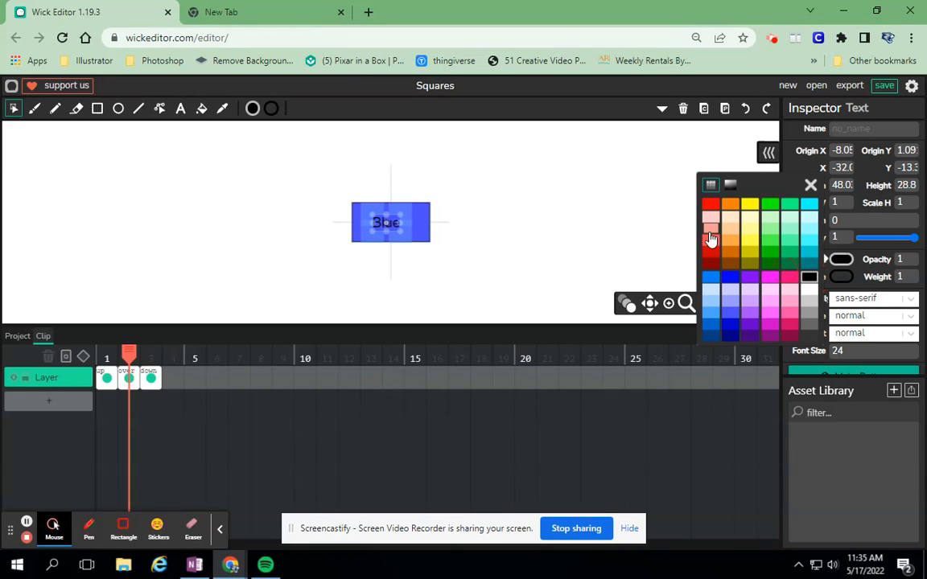
- On the Blue button's down state, fill the background grey and colour the label black
left_click_drag(129, 351, 150, 351)
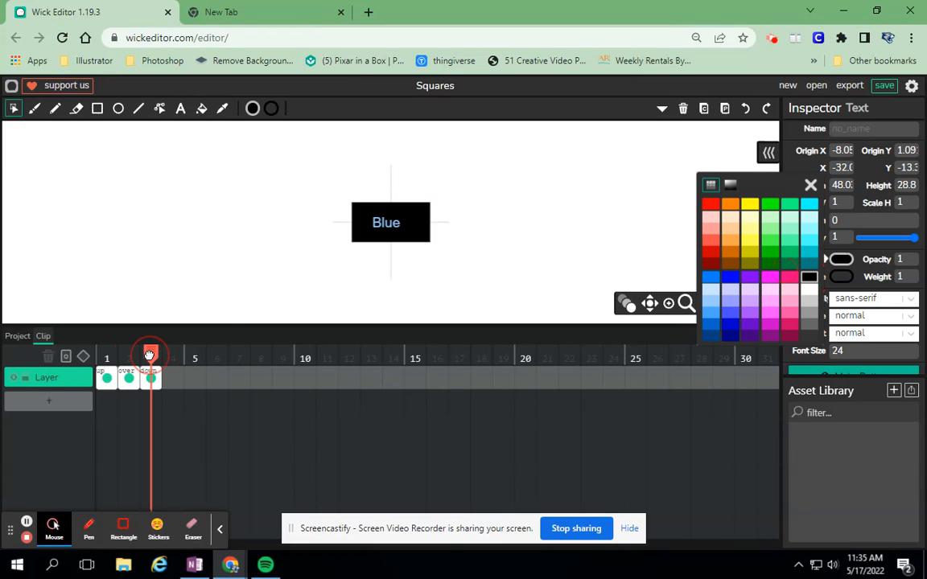
left_click(403, 234)
left_click(841, 238)
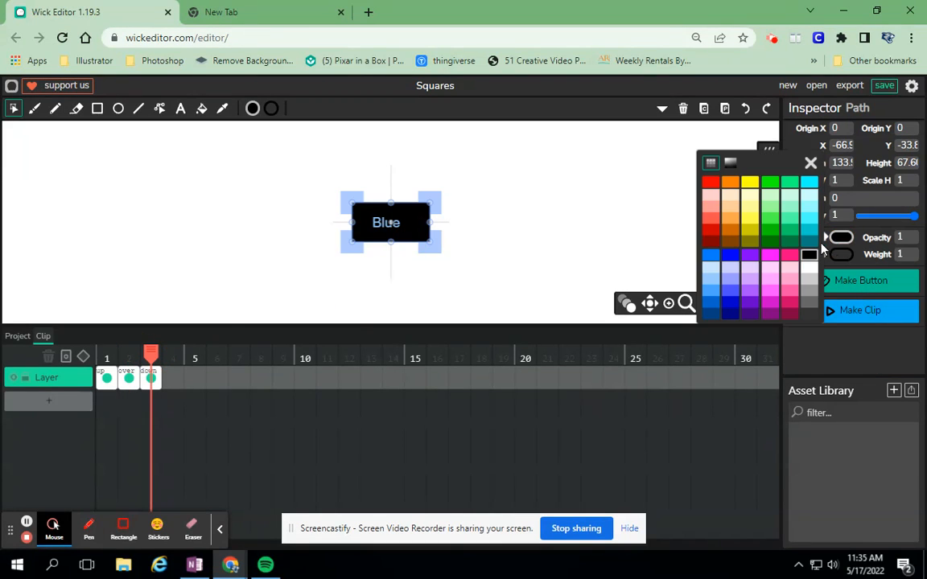
left_click(809, 302)
left_click(396, 225)
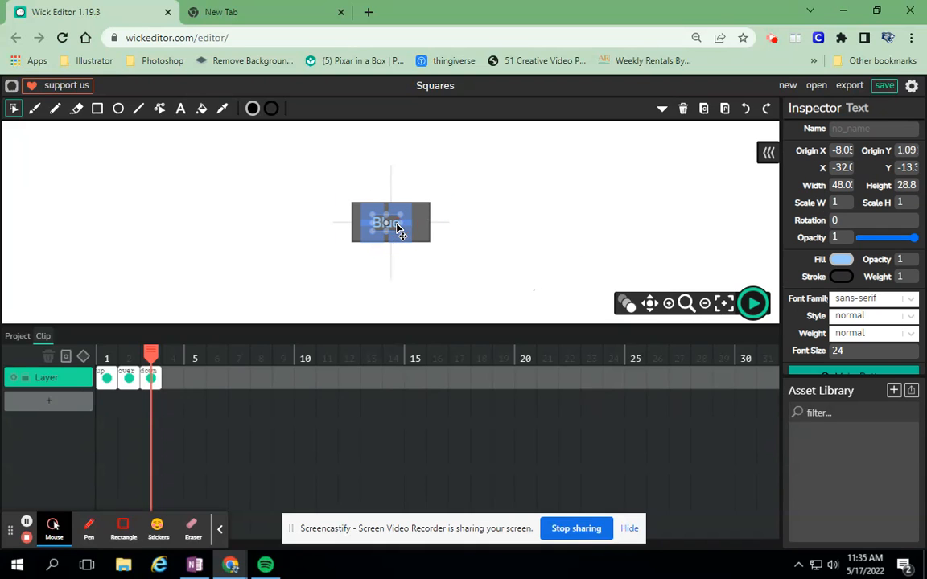
left_click(839, 261)
left_click(805, 276)
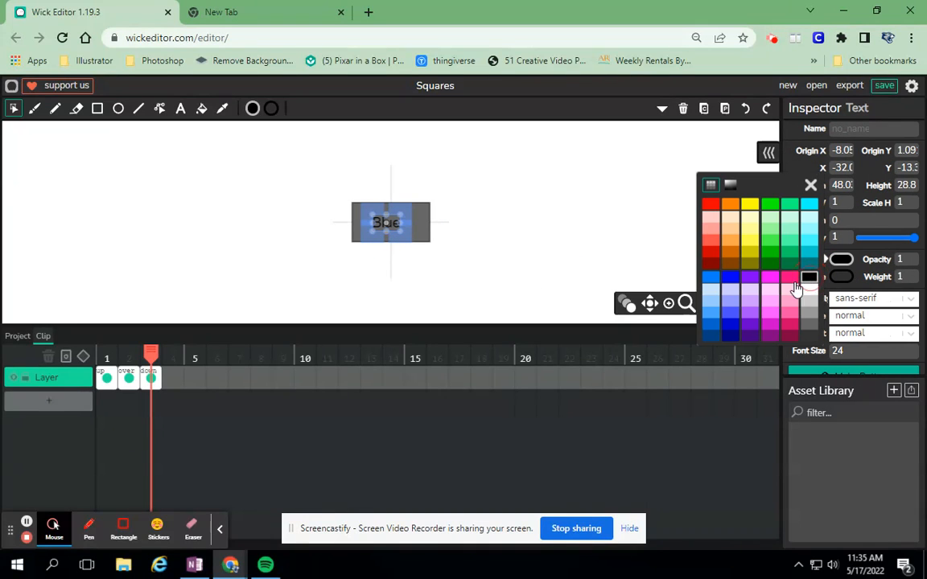
left_click(591, 236)
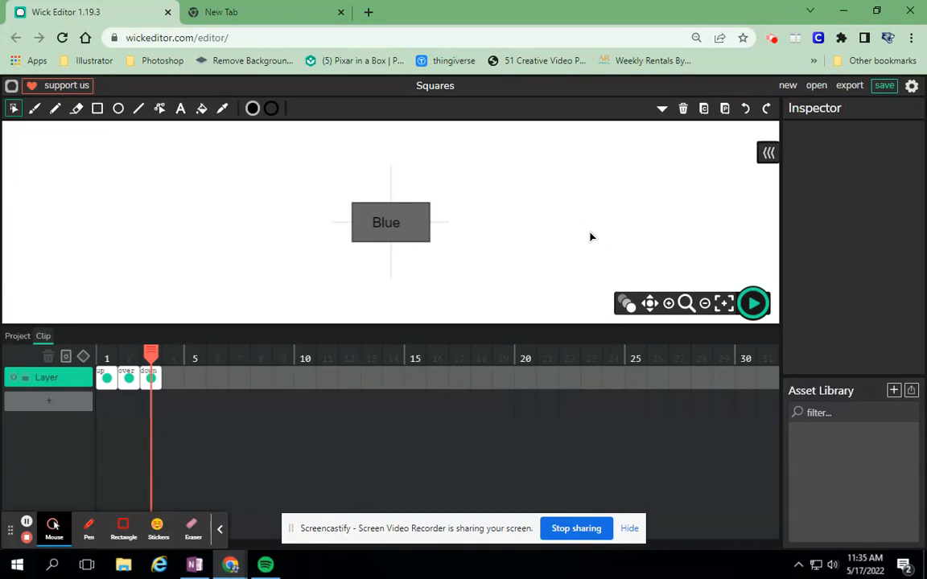
- Return to the main project timeline, play the project and press the Blue button to test its states
left_click(15, 336)
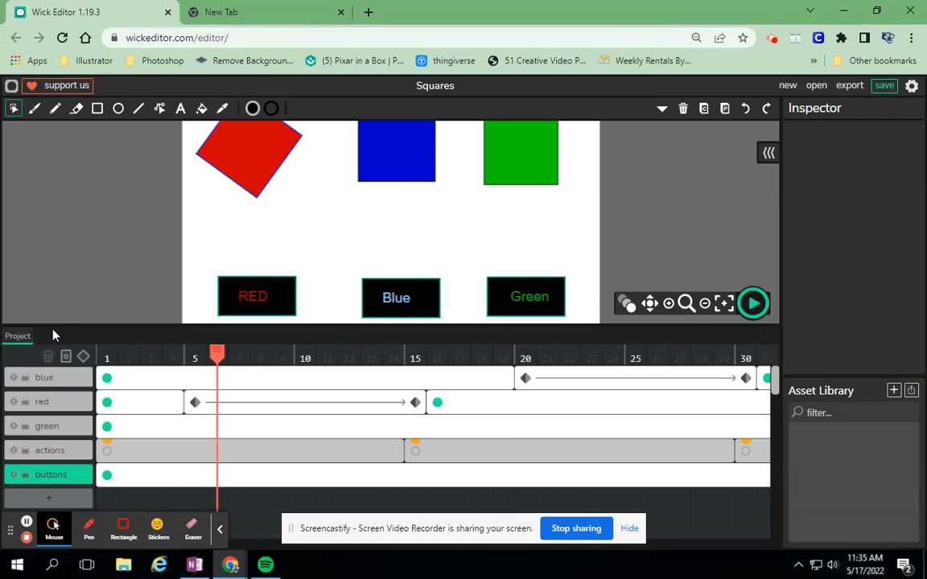
left_click(753, 302)
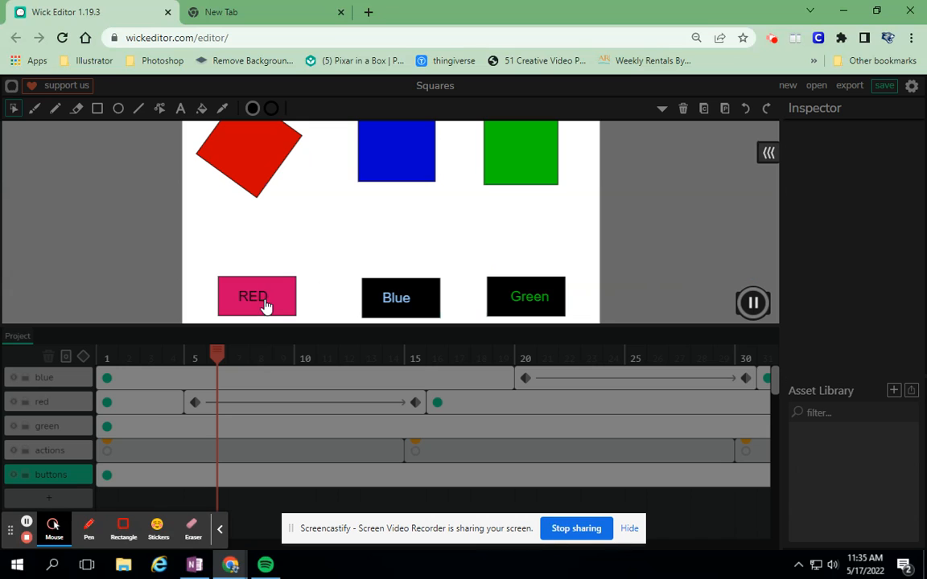
left_click(418, 303)
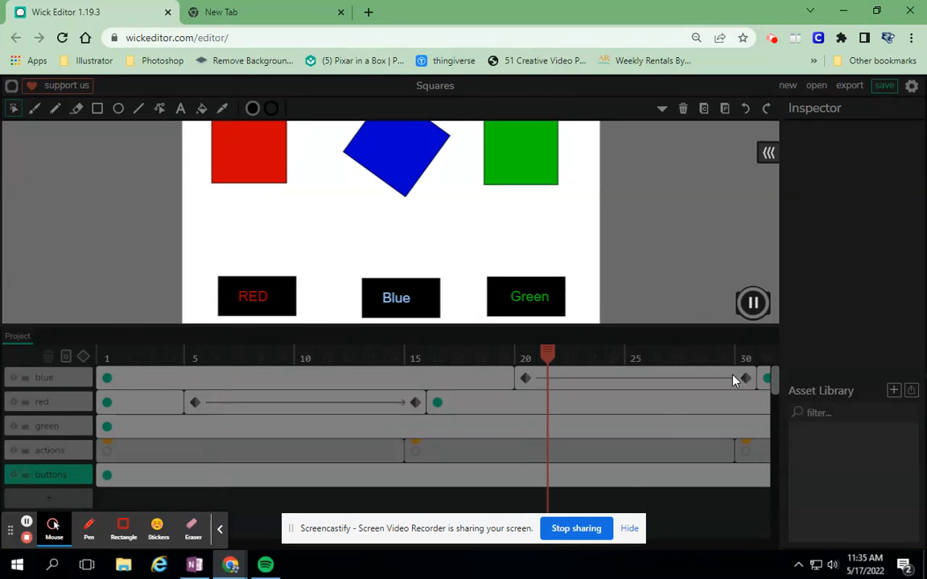